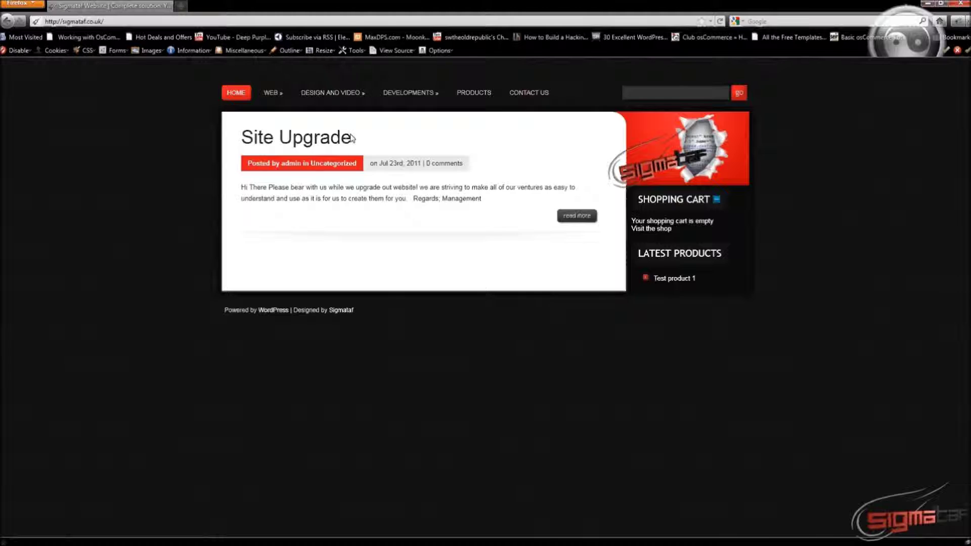
# - Open the WordPress admin login page of sigmataf.co.uk through its wp-admin address
pyautogui.moveTo(333, 93)
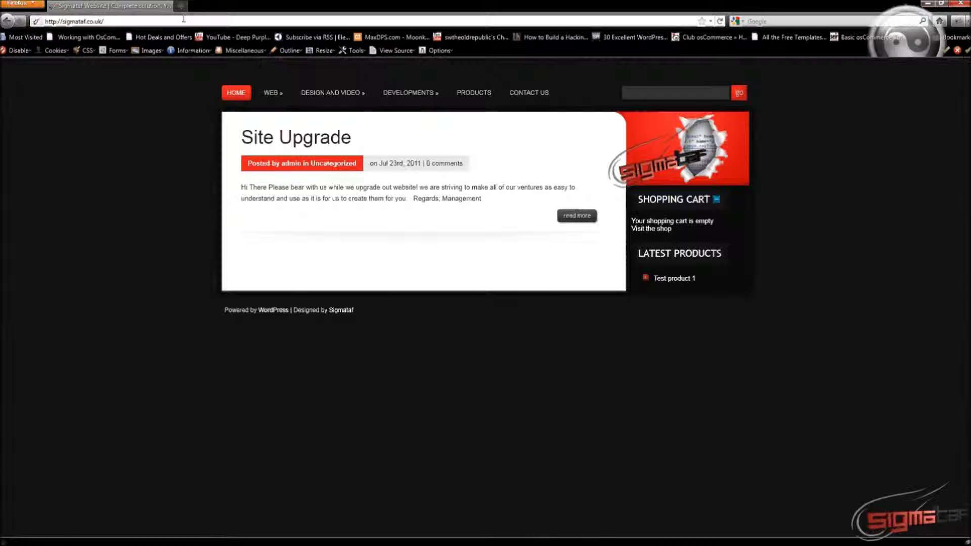
pyautogui.write('wp-')
pyautogui.press('Down')
pyautogui.press('Return')
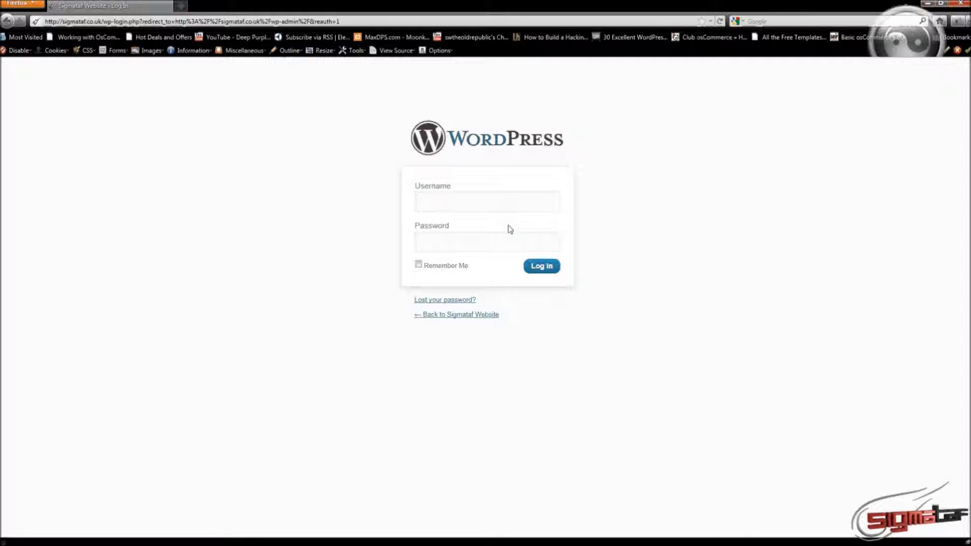
# - Log in to the site's admin area with the account username and password
pyautogui.write('sloth')
pyautogui.press('Tab')
pyautogui.write('*********')
pyautogui.press('Return')
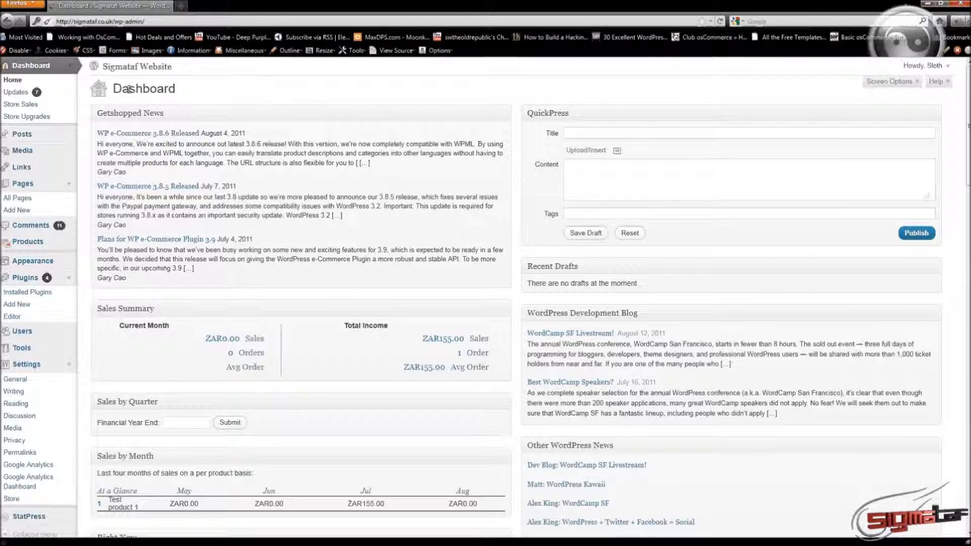
# - Create a new page with the title "About Us"
pyautogui.click(44, 211)
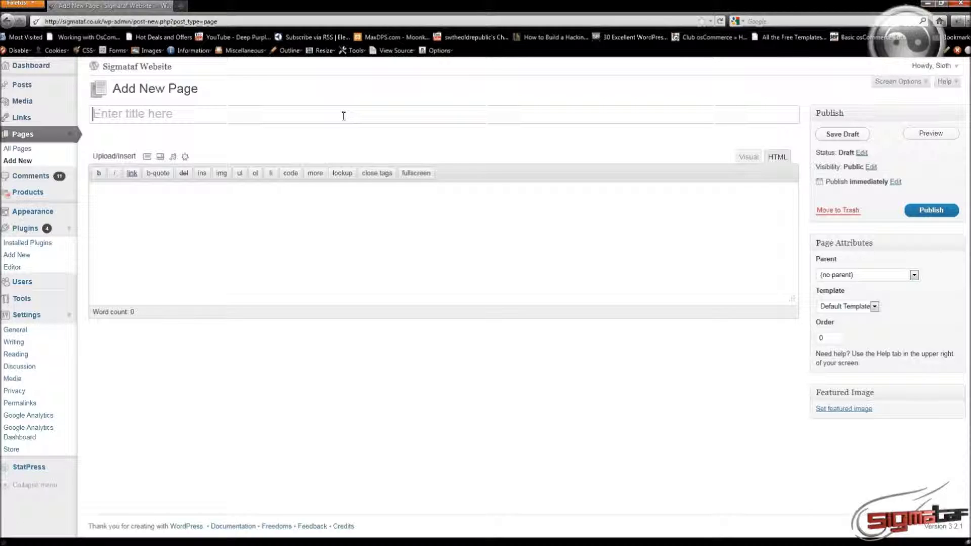
pyautogui.write('About U')
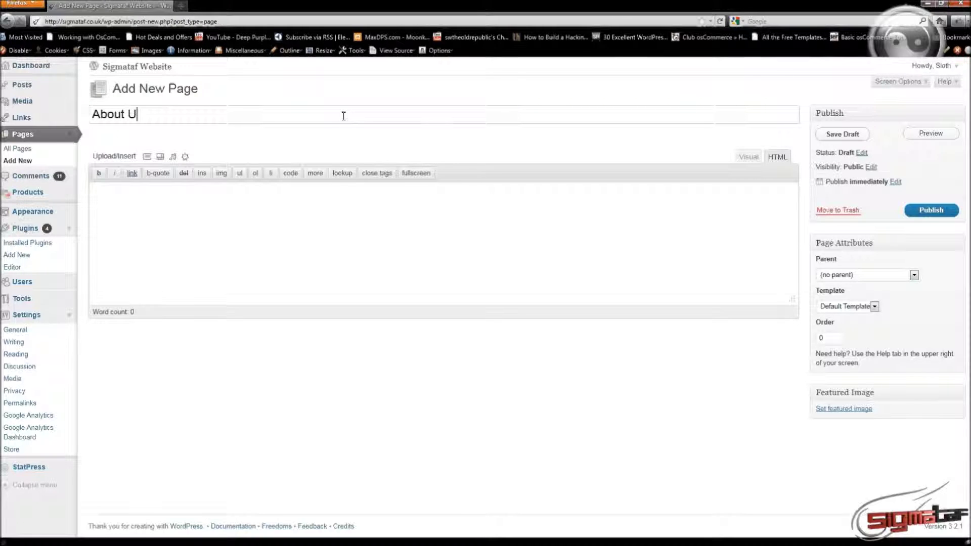
pyautogui.write('s')
pyautogui.click(250, 237)
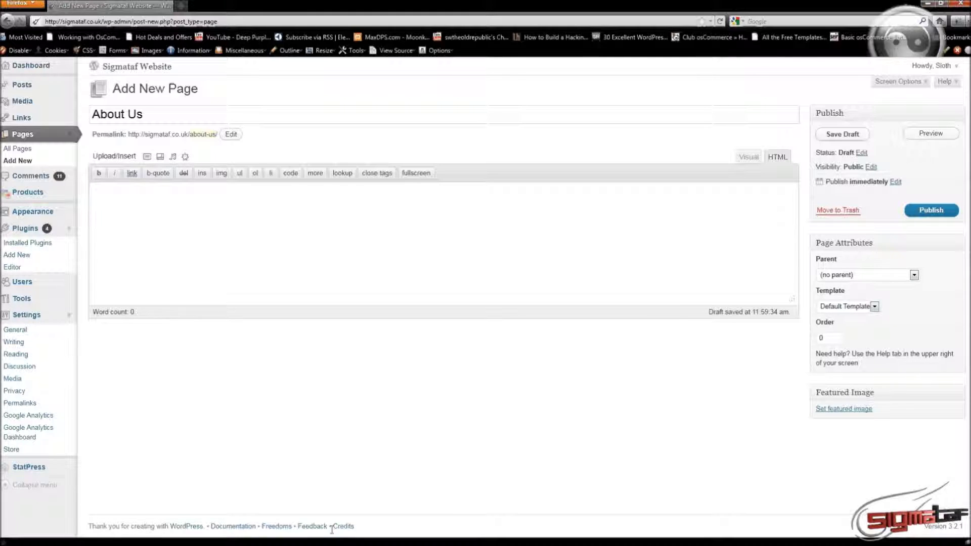
# - Copy the entire company description from the Notepad file and paste it into the body of the About Us page in Firefox
pyautogui.moveTo(316, 540)
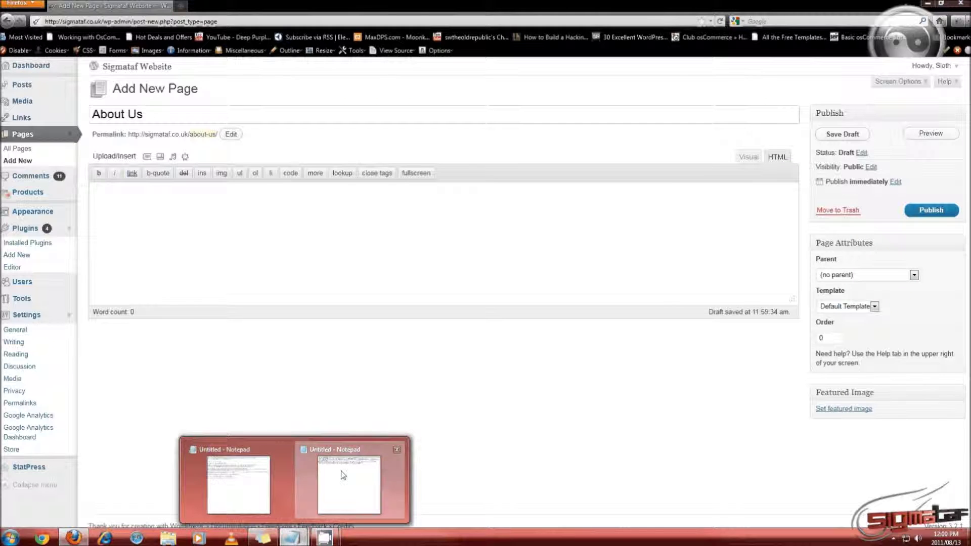
pyautogui.click(343, 475)
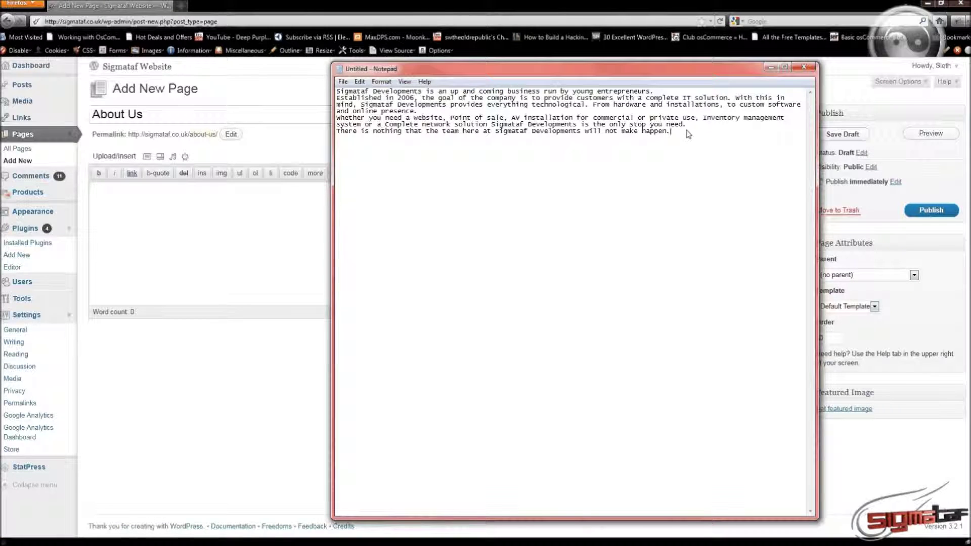
pyautogui.hotkey('ctrl', 'a')
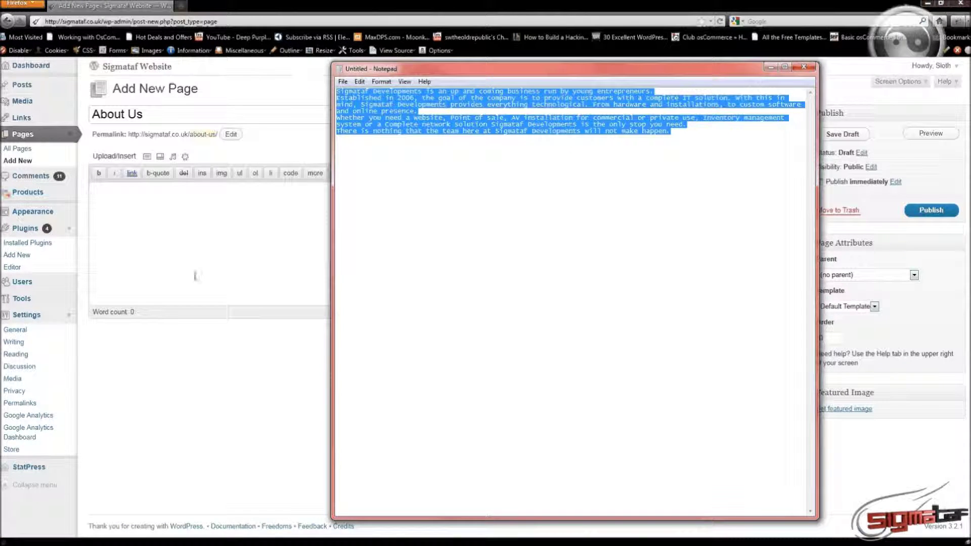
pyautogui.rightClick(382, 112)
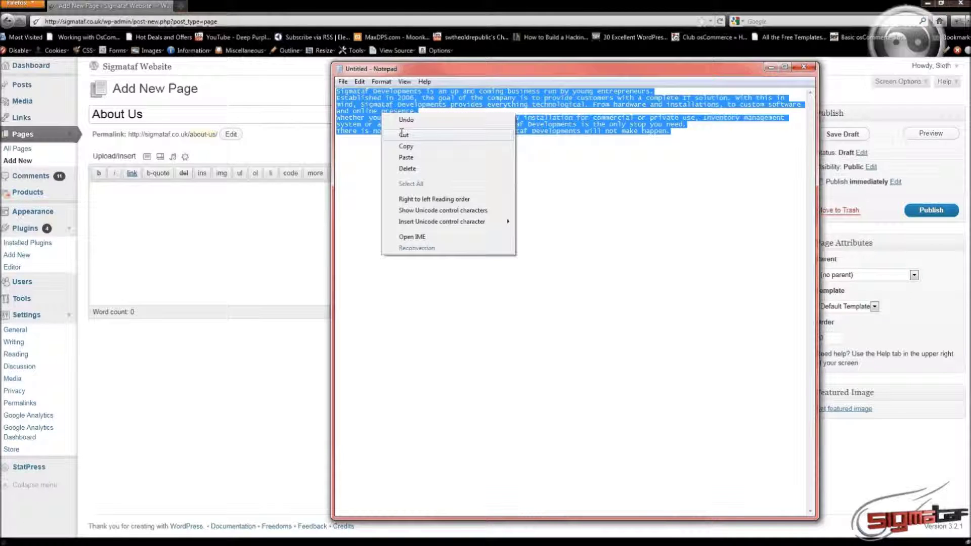
pyautogui.click(399, 145)
pyautogui.click(198, 218)
pyautogui.rightClick(199, 218)
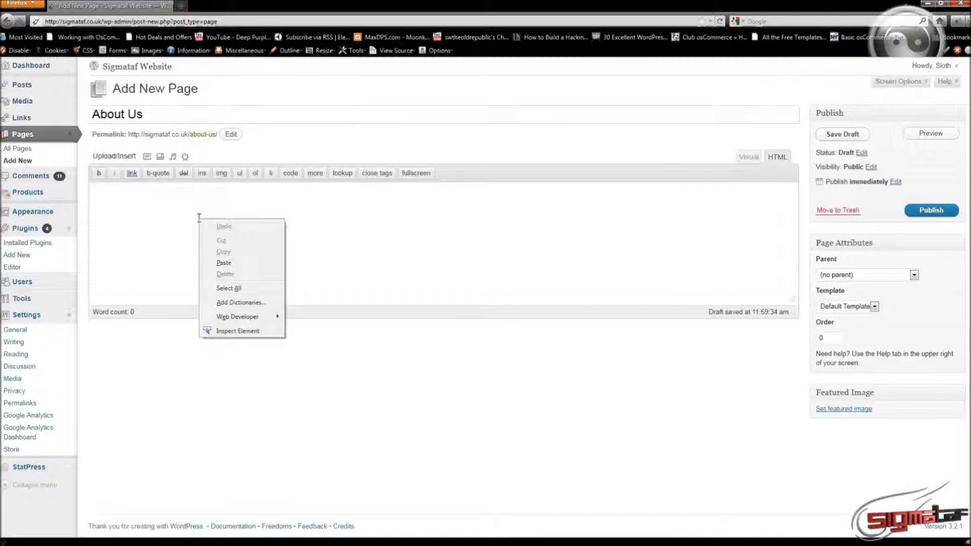
pyautogui.click(223, 264)
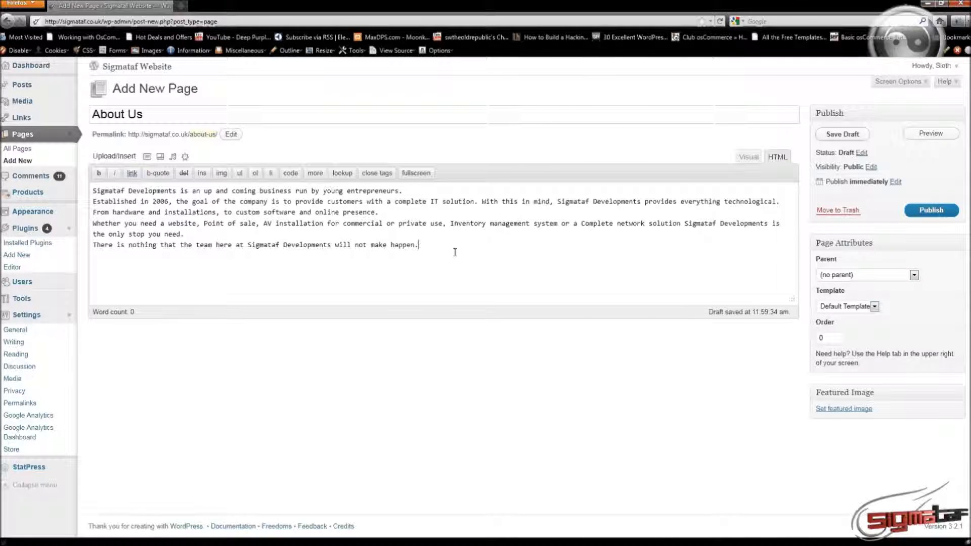
# - Upload the siglogo_wedo image from the computer's Pictures library for use on the page
pyautogui.click(147, 159)
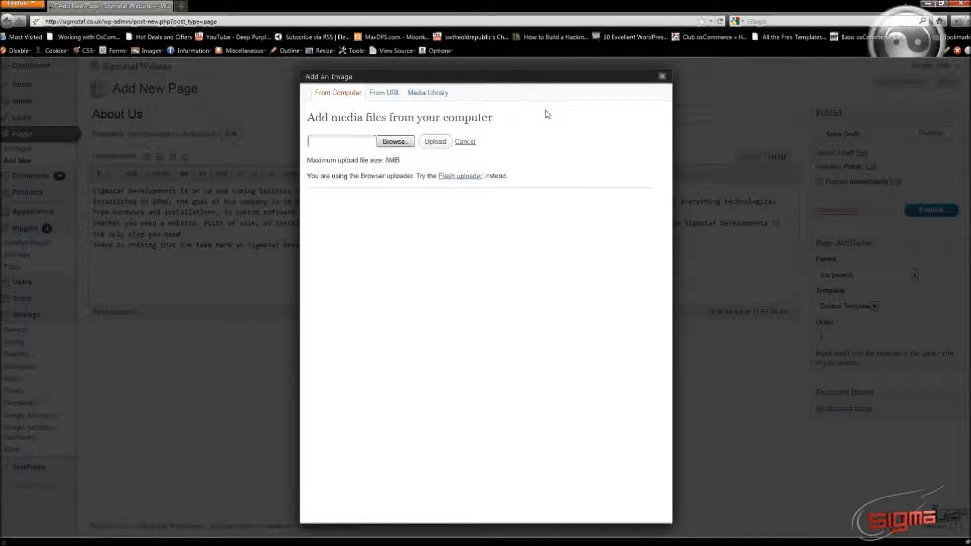
pyautogui.click(398, 142)
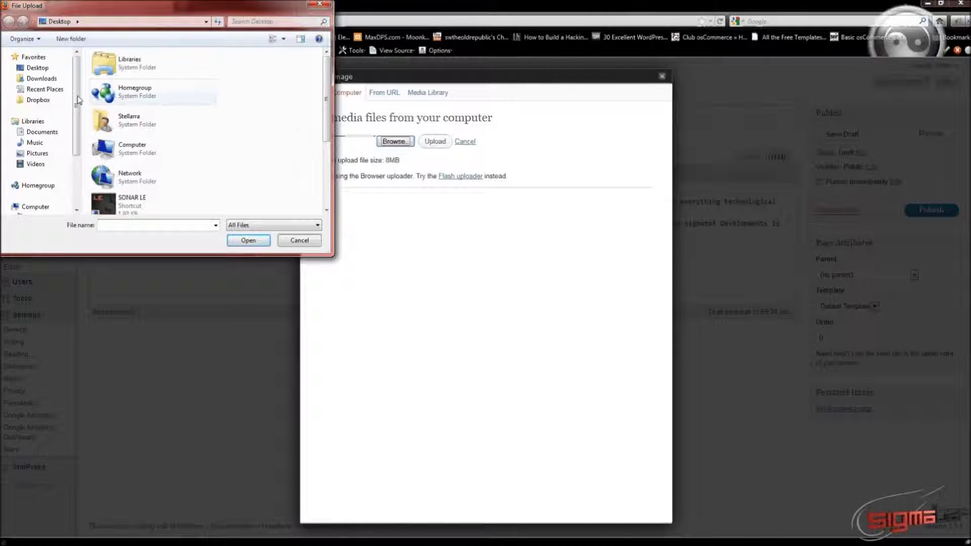
pyautogui.click(37, 153)
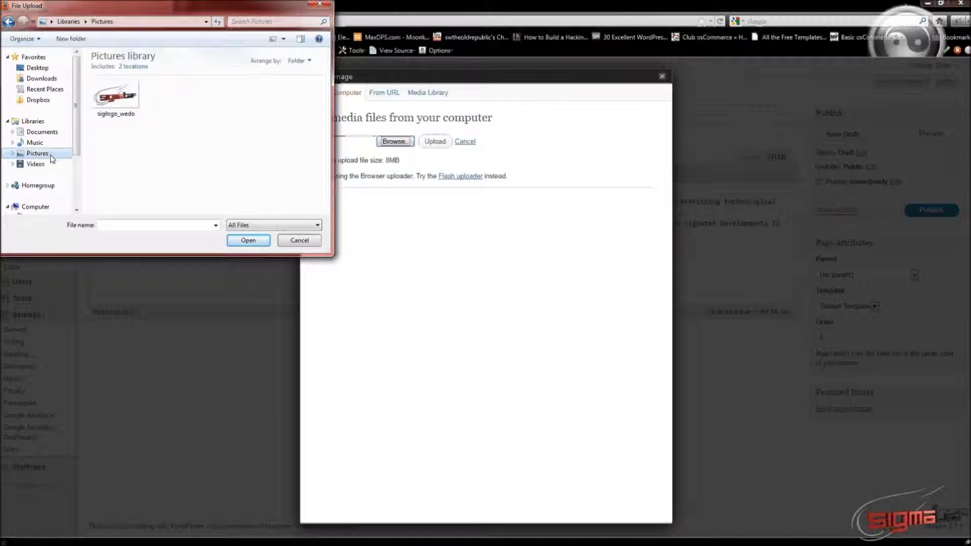
pyautogui.doubleClick(124, 96)
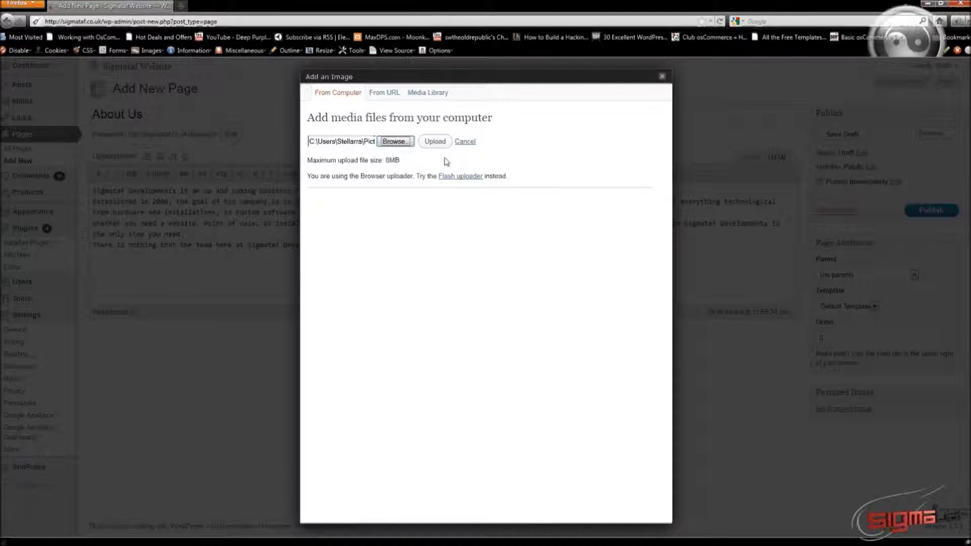
pyautogui.click(436, 141)
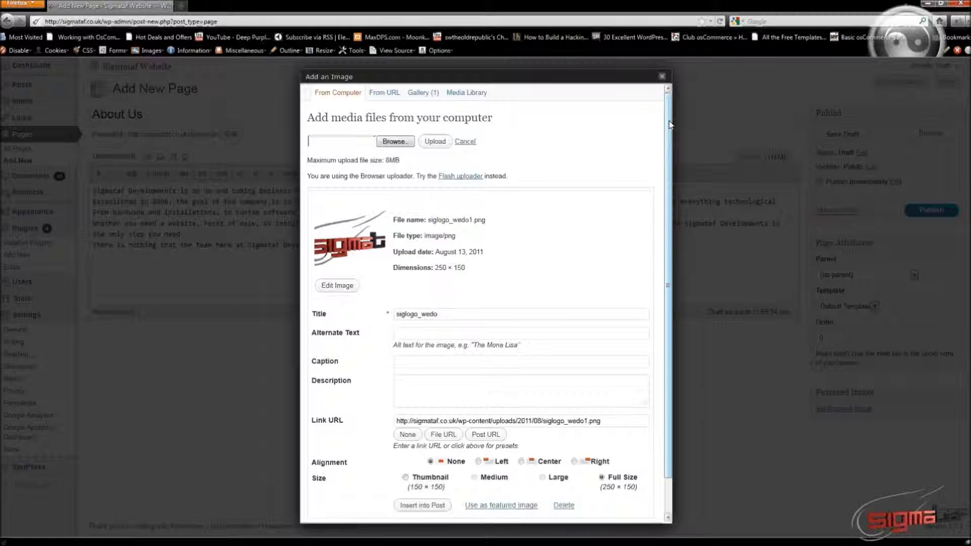
# - Set the uploaded image's alternate text to "Sigmataf logo" and its caption to "Sigmataf Logo"
pyautogui.moveTo(670, 124); pyautogui.dragTo(677, 181)
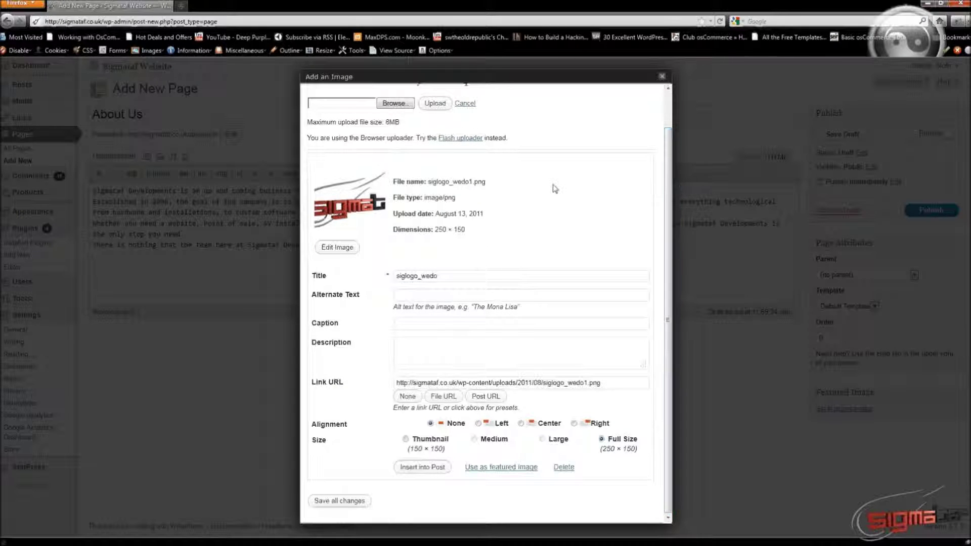
pyautogui.doubleClick(475, 273)
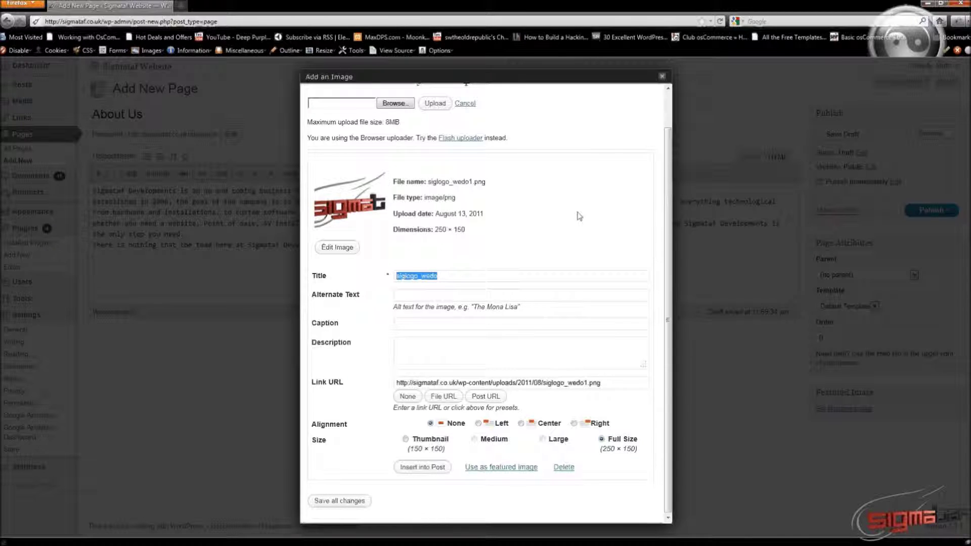
pyautogui.click(542, 211)
pyautogui.write('Sigmataf lo')
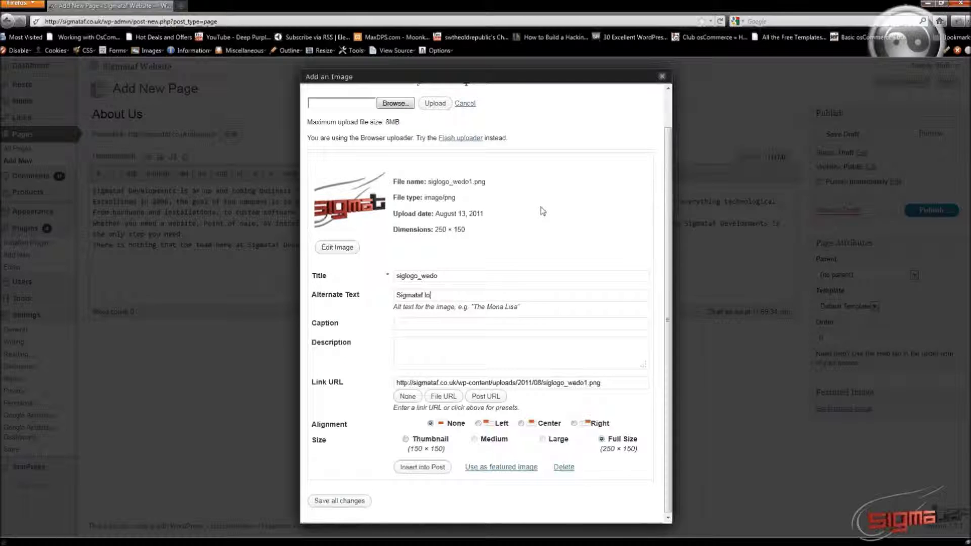
pyautogui.write('go')
pyautogui.press('Tab')
pyautogui.write('Sigmataf Lo')
pyautogui.tripleClick(471, 320)
# - Enter the image description "This is the sigmataf logo" and insert the full-size image into the page
pyautogui.click(520, 357)
pyautogui.write('This is the sig')
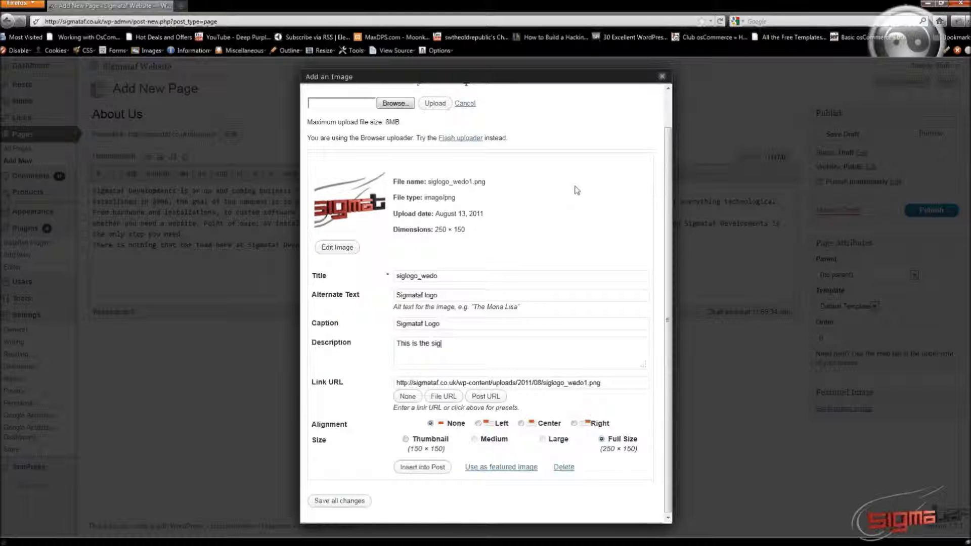
pyautogui.write('mataf logo')
pyautogui.click(424, 470)
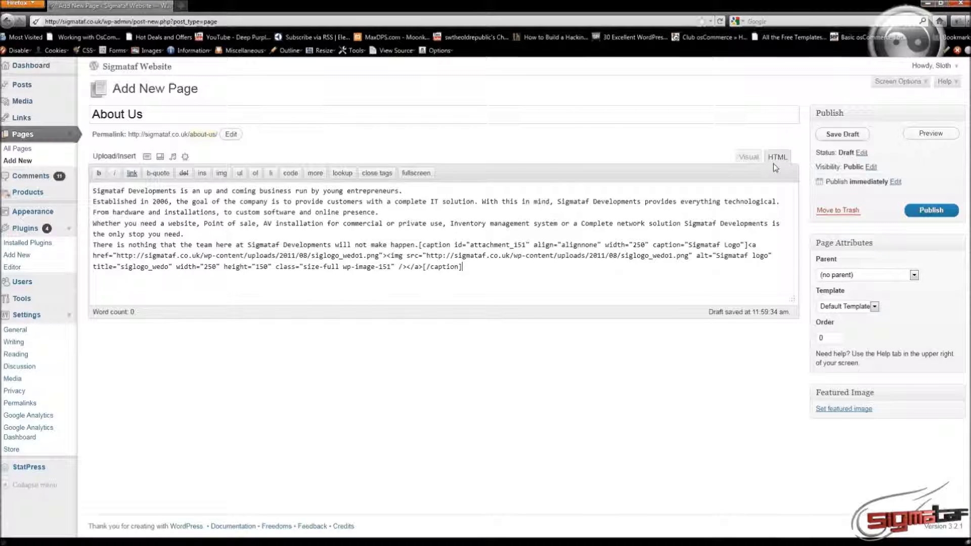
# - Check the page content in the visual editor and publish the About Us page
pyautogui.click(753, 155)
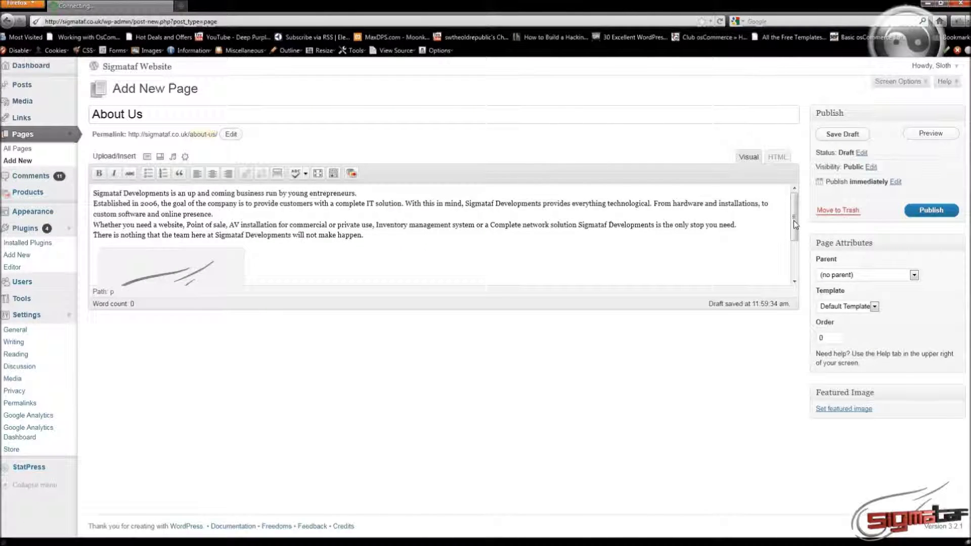
pyautogui.moveTo(793, 220)
pyautogui.mouseDown()
pyautogui.moveTo(805, 266)
pyautogui.moveTo(798, 220)
pyautogui.mouseUp()
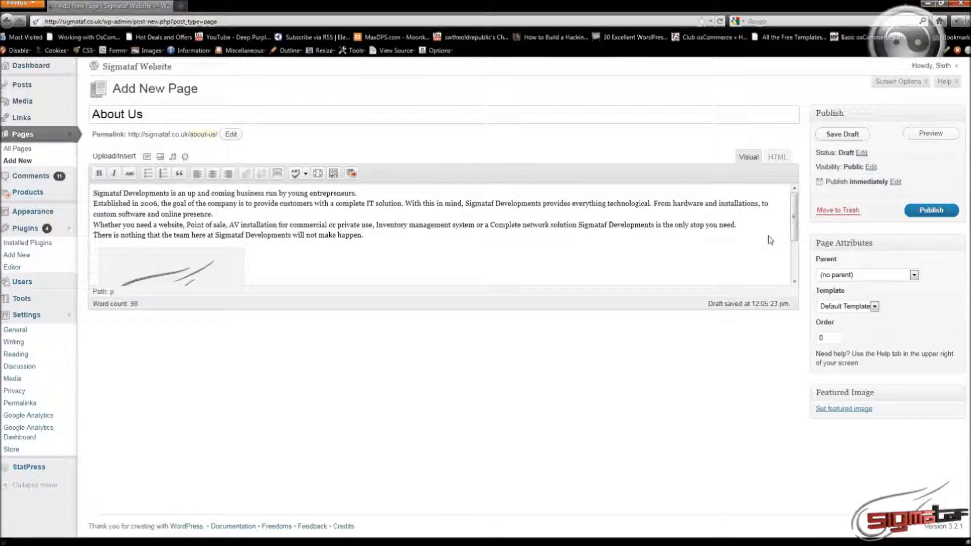
pyautogui.click(929, 211)
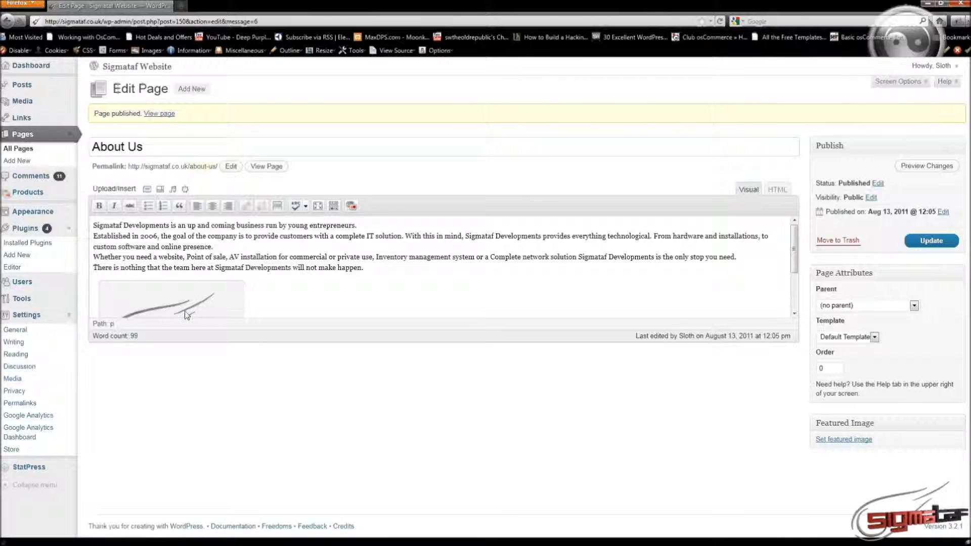
# - Open the site's menu settings and add the About Us page to the Main Menu
pyautogui.click(70, 214)
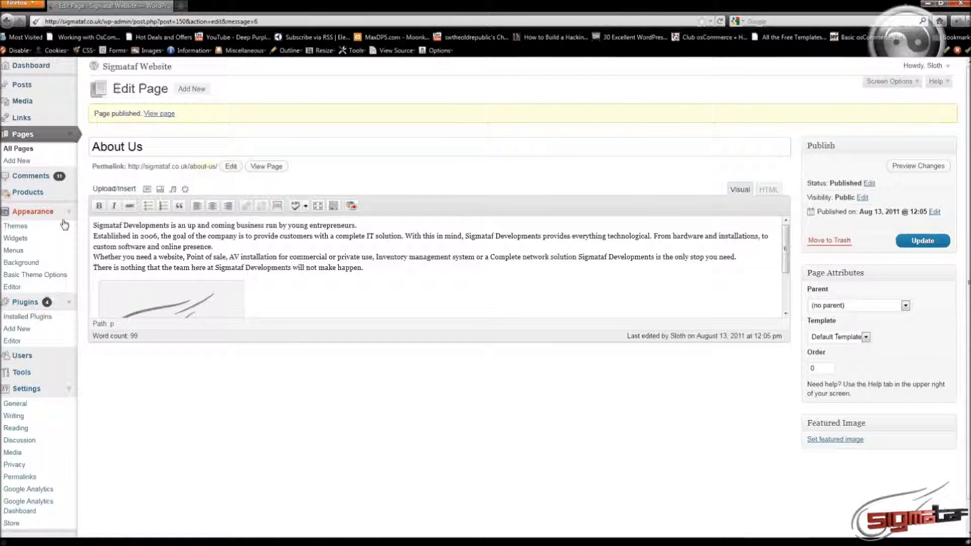
pyautogui.click(38, 253)
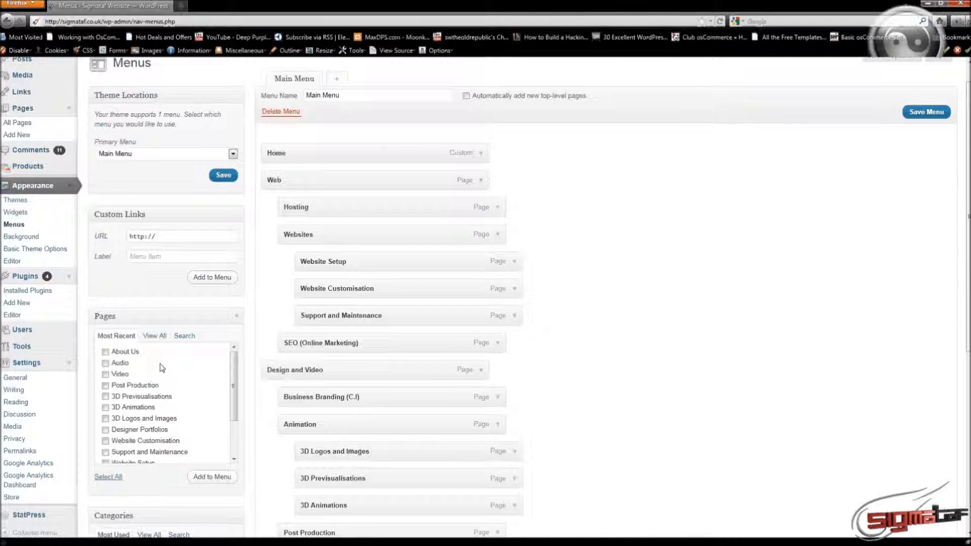
pyautogui.click(116, 353)
pyautogui.click(221, 478)
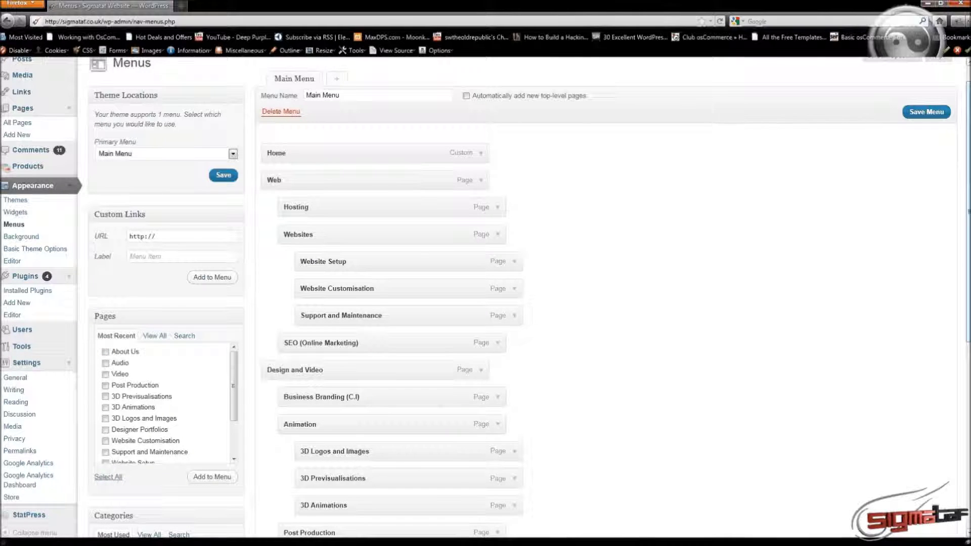
# - Move the About Us item between Products and Contact Us as a top-level entry and save the menu
pyautogui.scroll(-5, 536, 460)
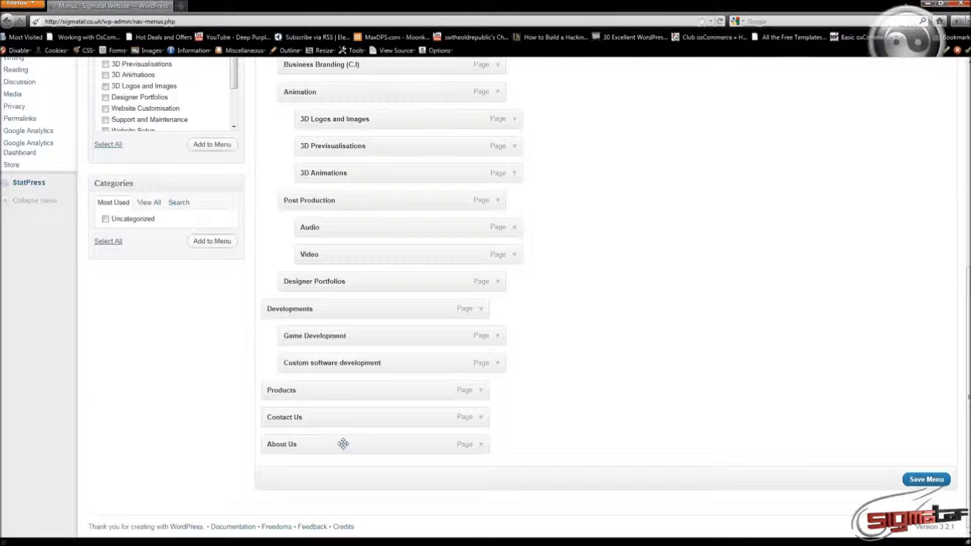
pyautogui.moveTo(343, 444)
pyautogui.mouseDown()
pyautogui.moveTo(343, 421)
pyautogui.moveTo(343, 442)
pyautogui.mouseUp()
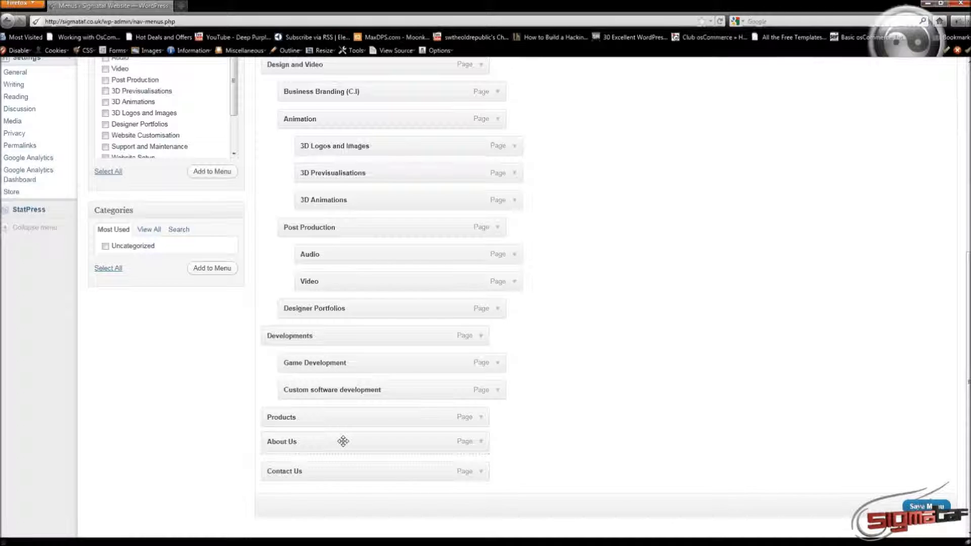
pyautogui.moveTo(343, 441); pyautogui.dragTo(375, 444)
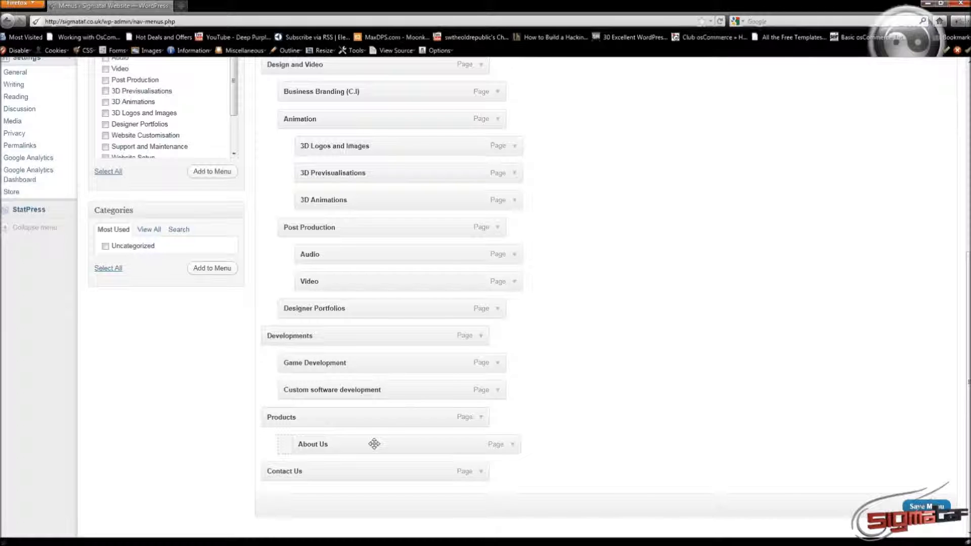
pyautogui.moveTo(375, 444); pyautogui.dragTo(343, 443)
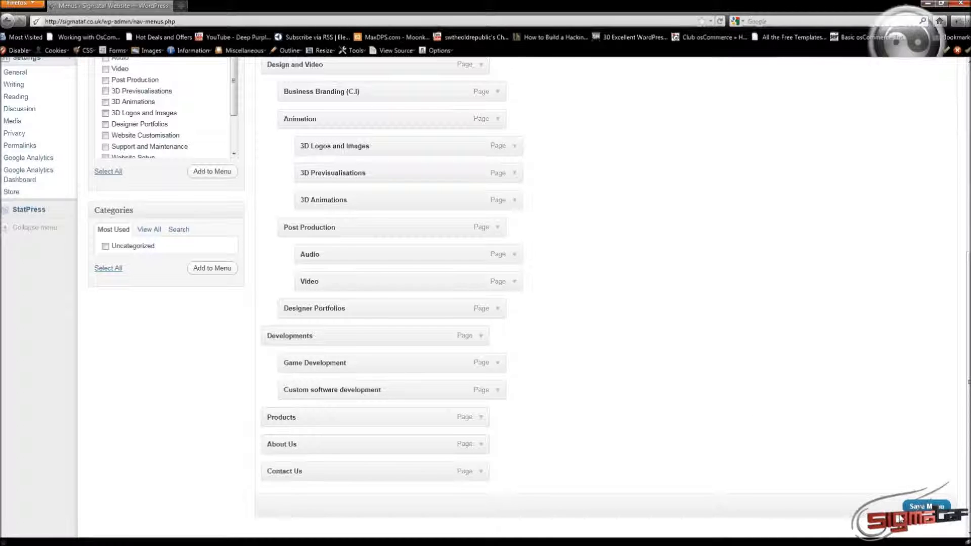
pyautogui.click(939, 509)
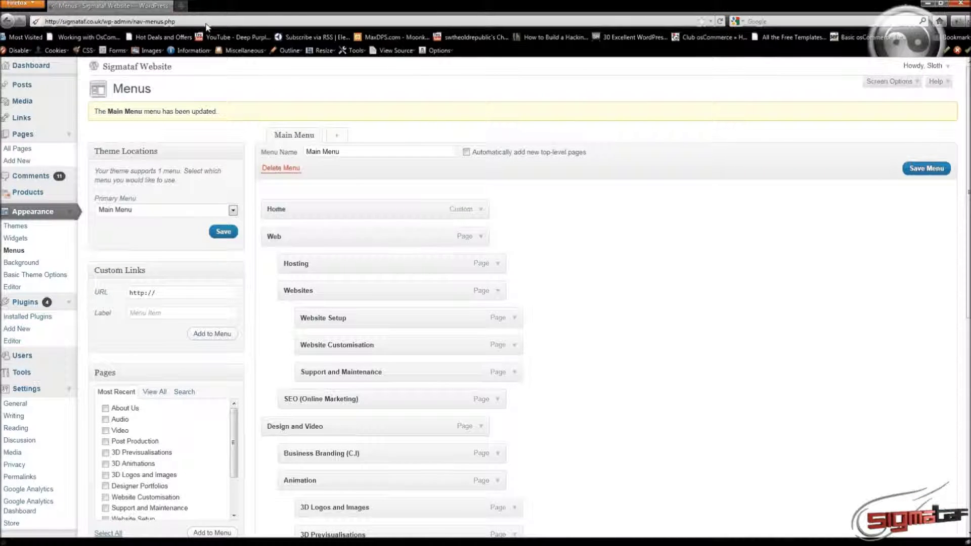
# - Load sigmataf.co.uk in a new browser tab and view the About Us page from the site's main menu
pyautogui.click(180, 6)
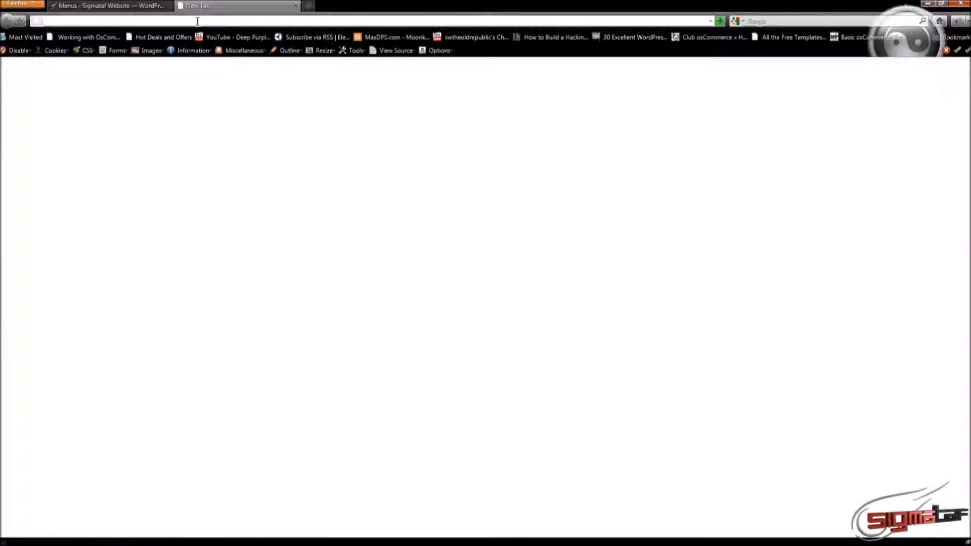
pyautogui.write('sigma')
pyautogui.press('Down')
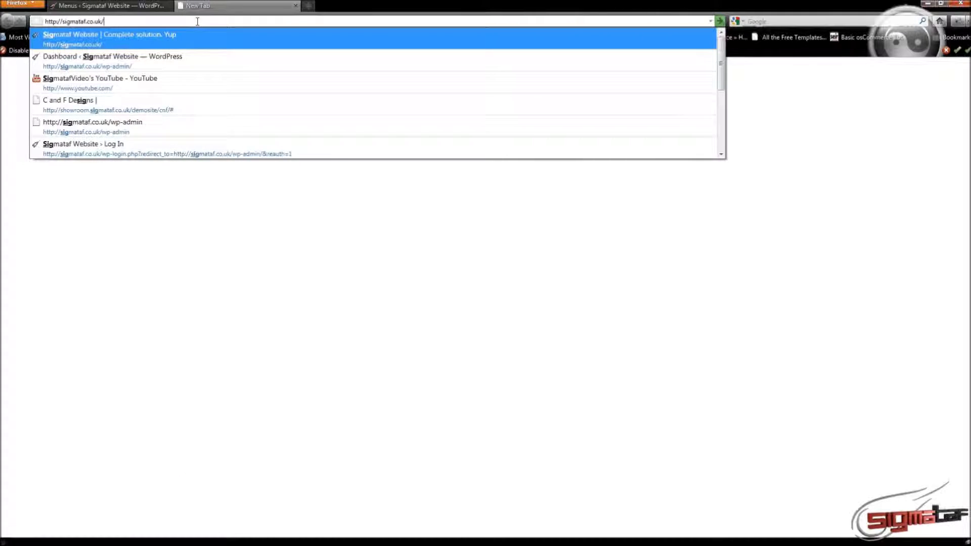
pyautogui.press('Return')
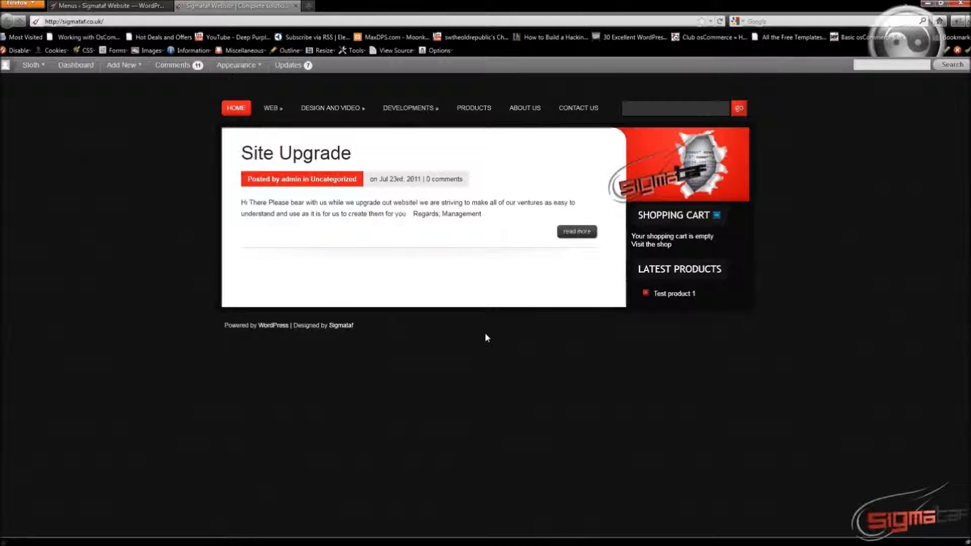
pyautogui.click(532, 108)
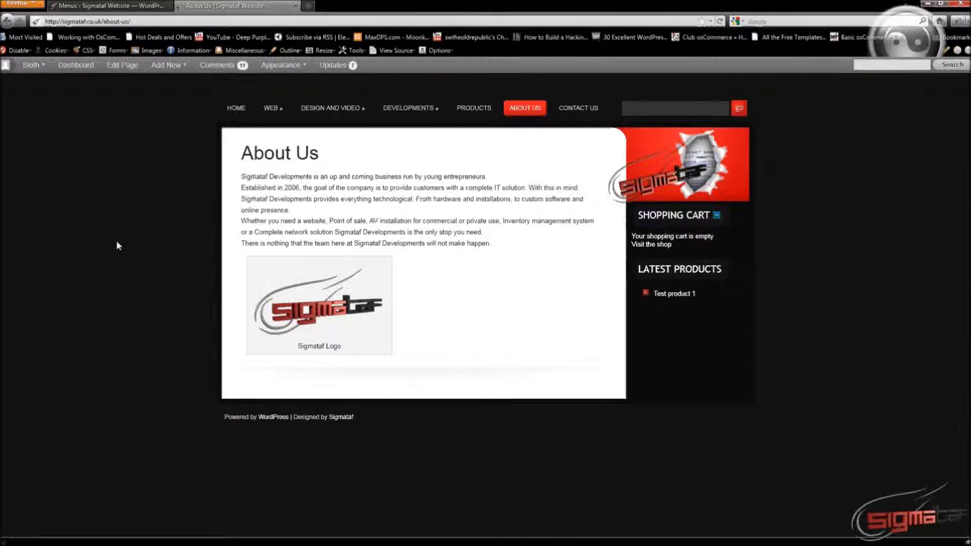
# - Return to the WordPress admin and open the About Us page for editing from the list of all pages
pyautogui.click(100, 5)
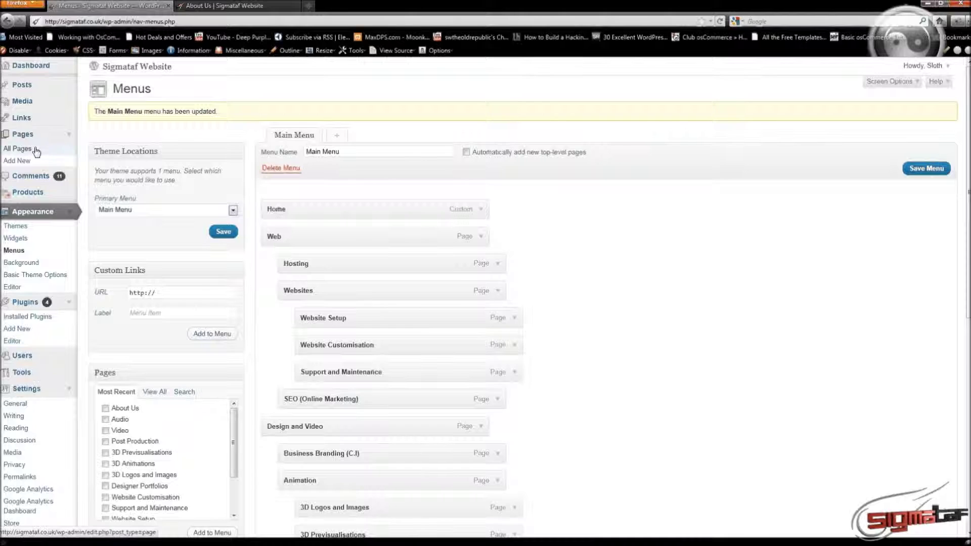
pyautogui.click(39, 155)
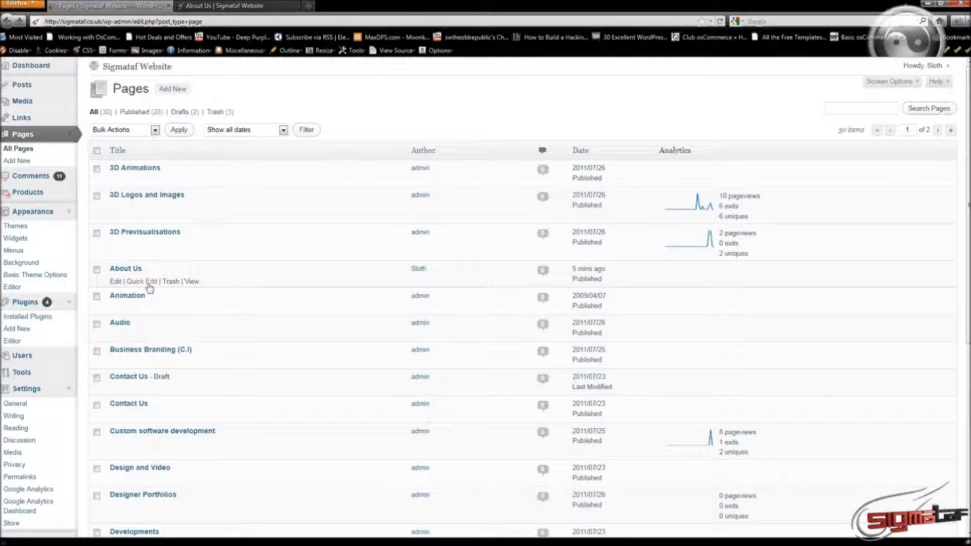
pyautogui.click(116, 285)
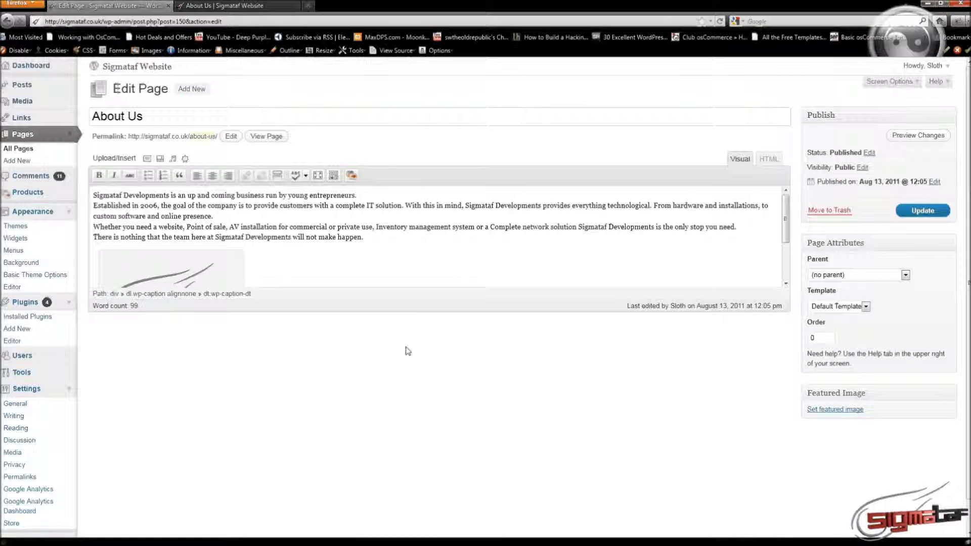
# - Add the line "Sigmataf About Us" as its own paragraph above the existing page text, with no blank line before it
pyautogui.click(363, 196)
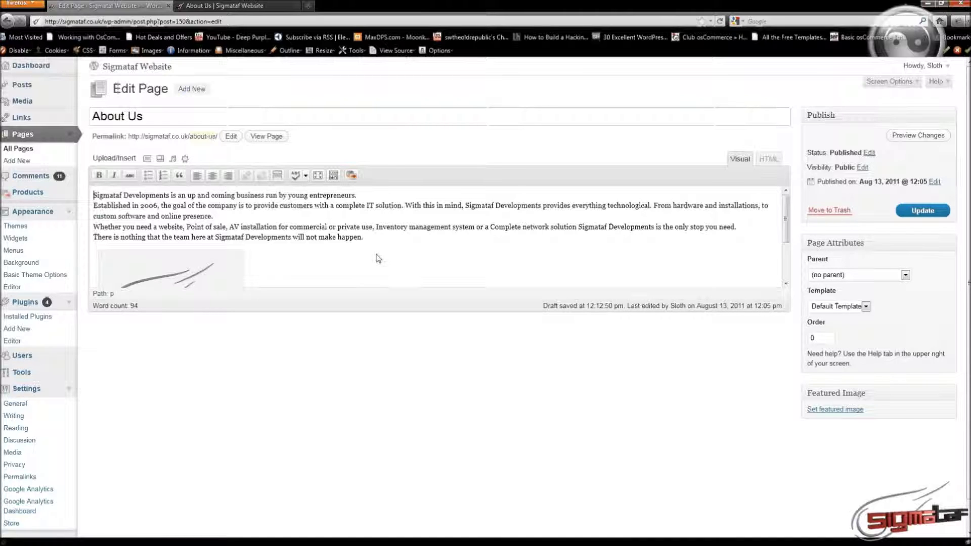
pyautogui.press('Return')
pyautogui.press('Return')
pyautogui.press('Up')
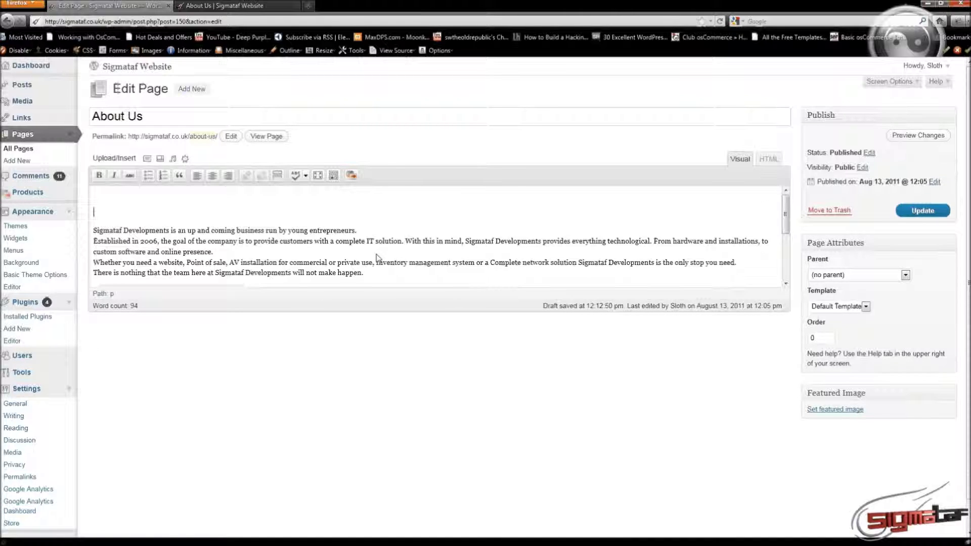
pyautogui.write('Sigmataf About Us')
pyautogui.press('Home')
pyautogui.press('BackSpace')
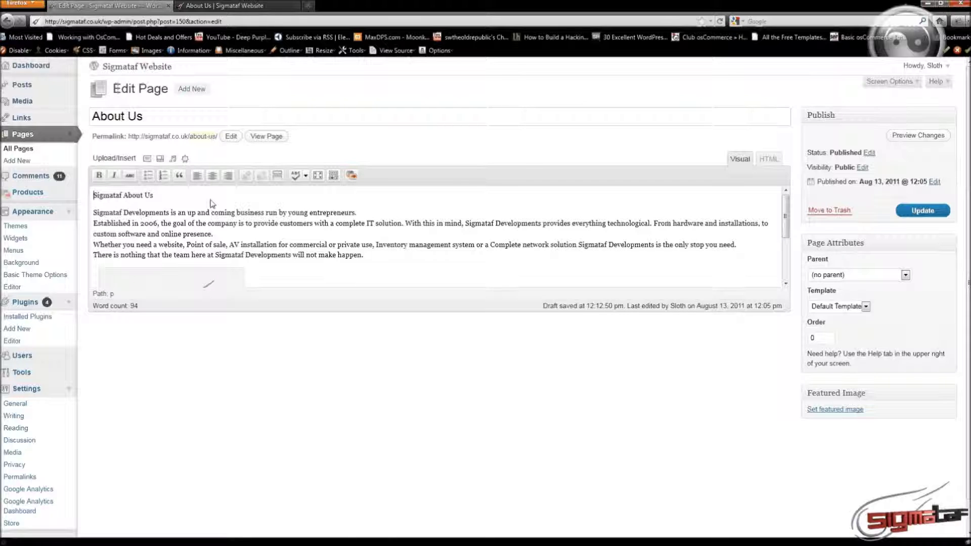
# - Make the "Sigmataf About Us" line bold
pyautogui.tripleClick(158, 195)
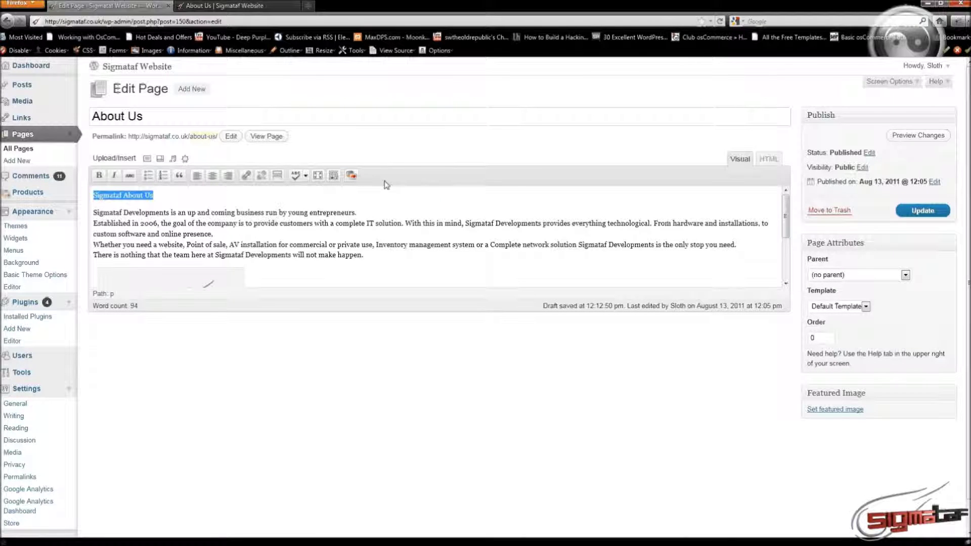
pyautogui.click(100, 177)
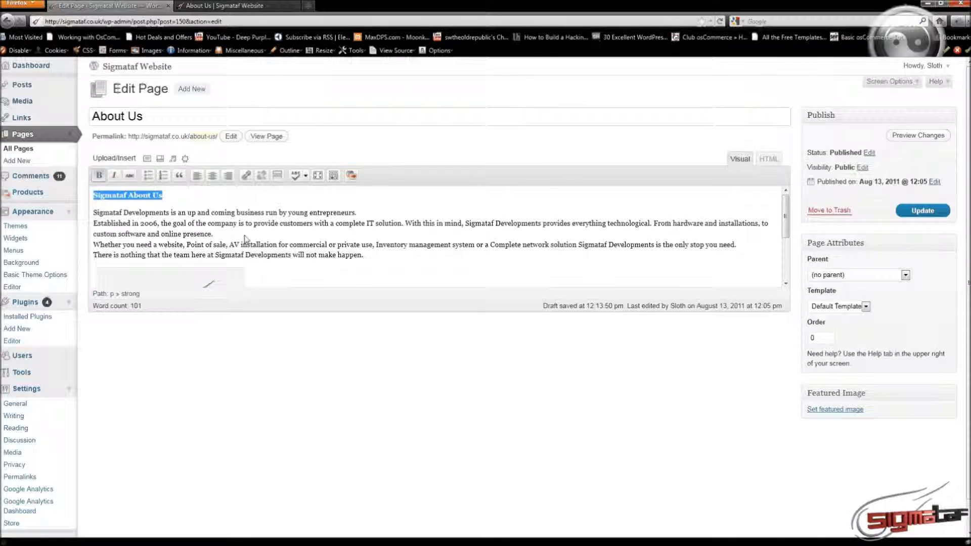
pyautogui.hotkey('ctrl', 'b')
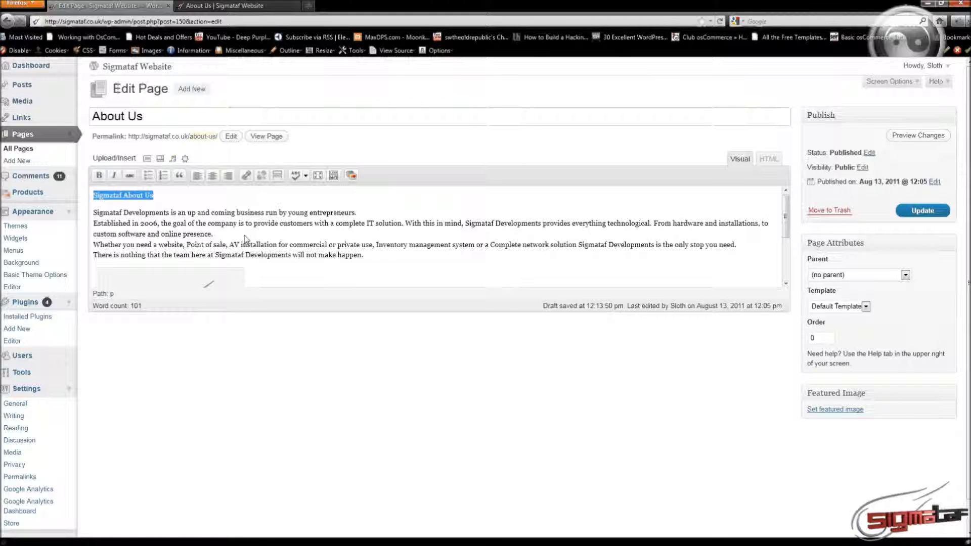
pyautogui.hotkey('ctrl', 'b')
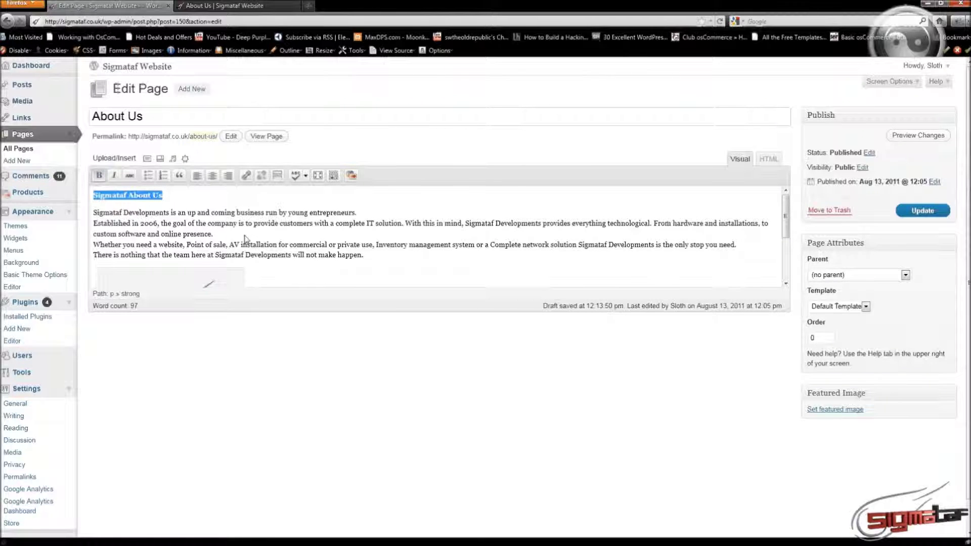
pyautogui.press('End')
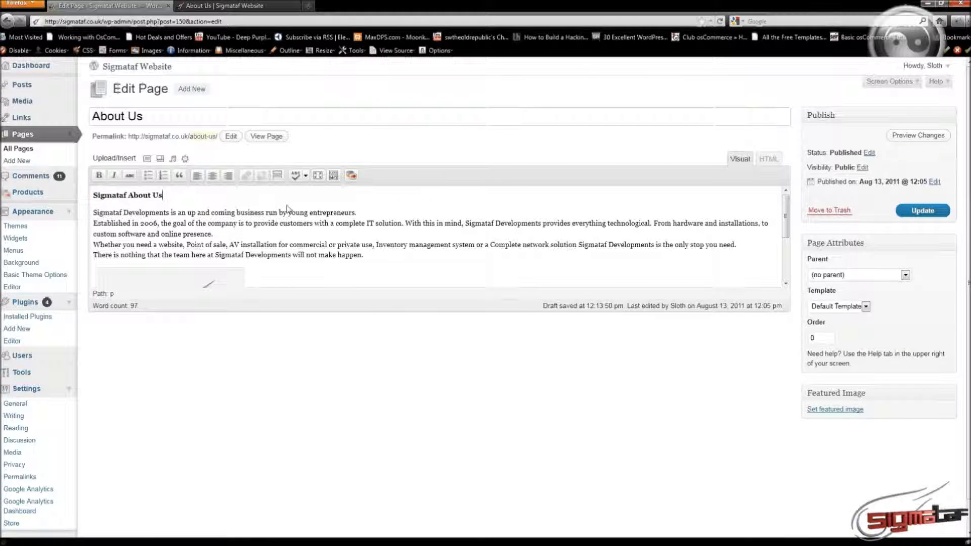
# - Show the editor's additional formatting options and format the "Sigmataf About Us" line as Heading 2
pyautogui.click(334, 176)
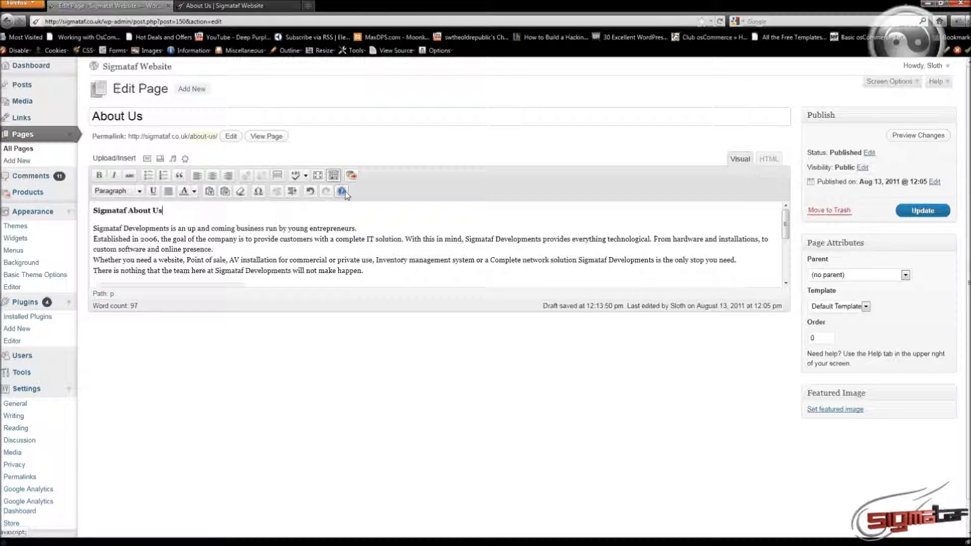
pyautogui.click(137, 192)
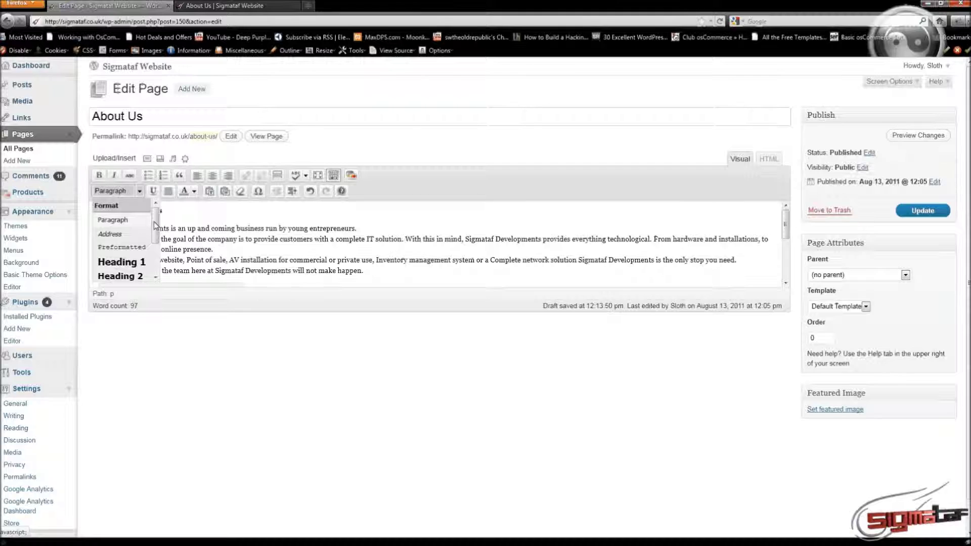
pyautogui.scroll(-1, 137, 248)
pyautogui.click(138, 248)
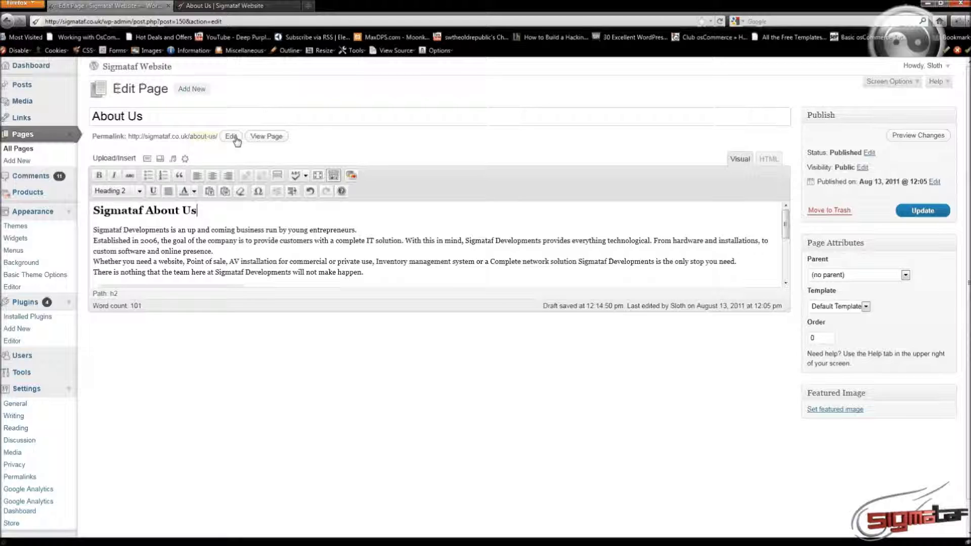
# - Update the About Us page with the new heading, leaving its title as it is
pyautogui.moveTo(145, 117); pyautogui.dragTo(91, 117)
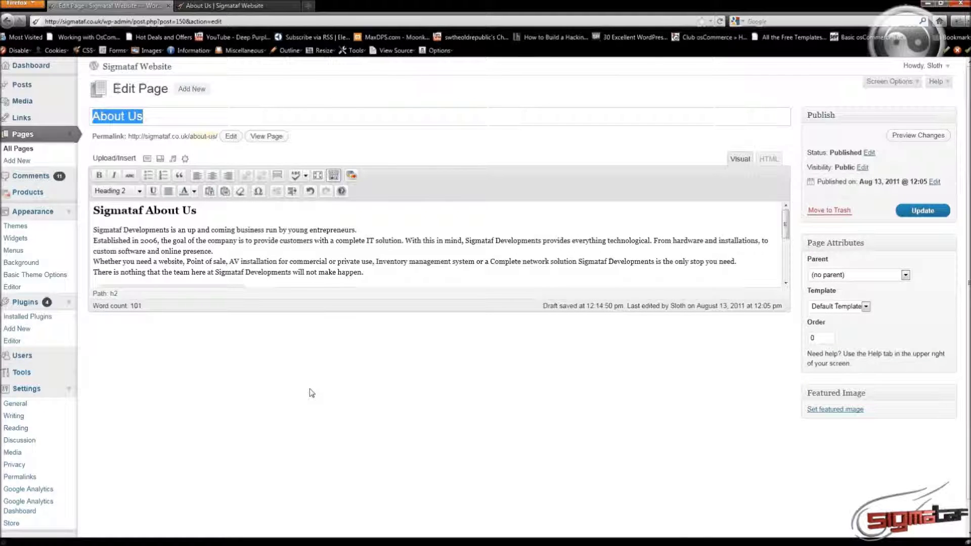
pyautogui.click(288, 297)
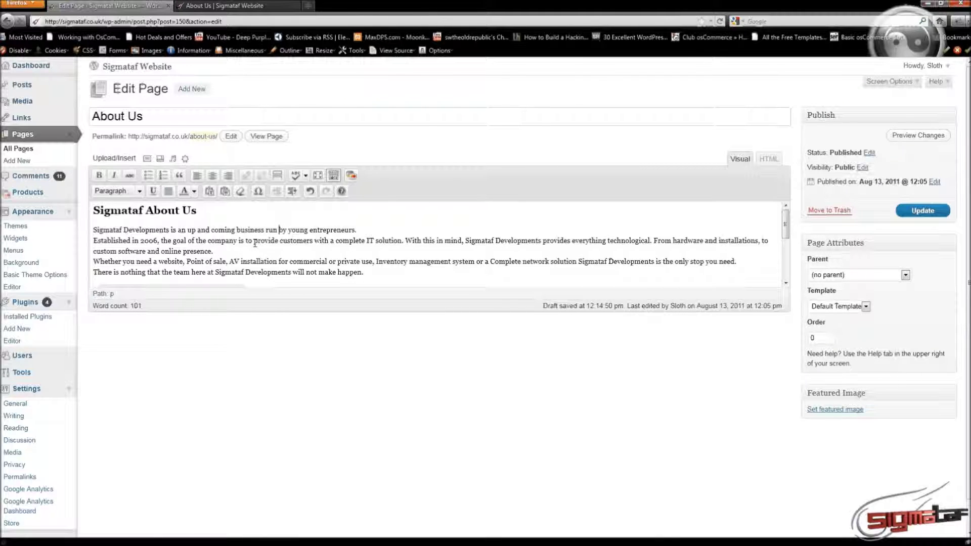
pyautogui.click(923, 212)
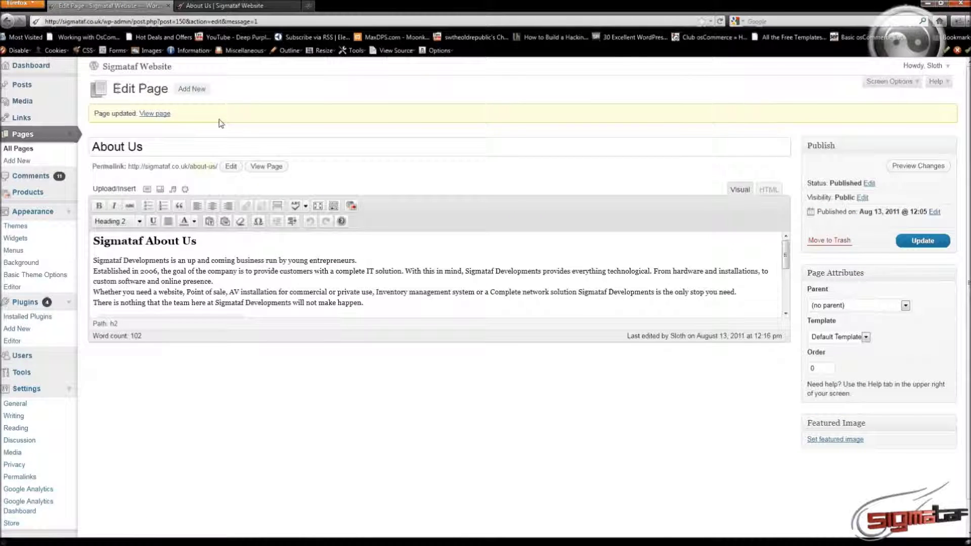
# - View the updated About Us page on the site and return to its editor
pyautogui.moveTo(209, 114); pyautogui.dragTo(94, 115)
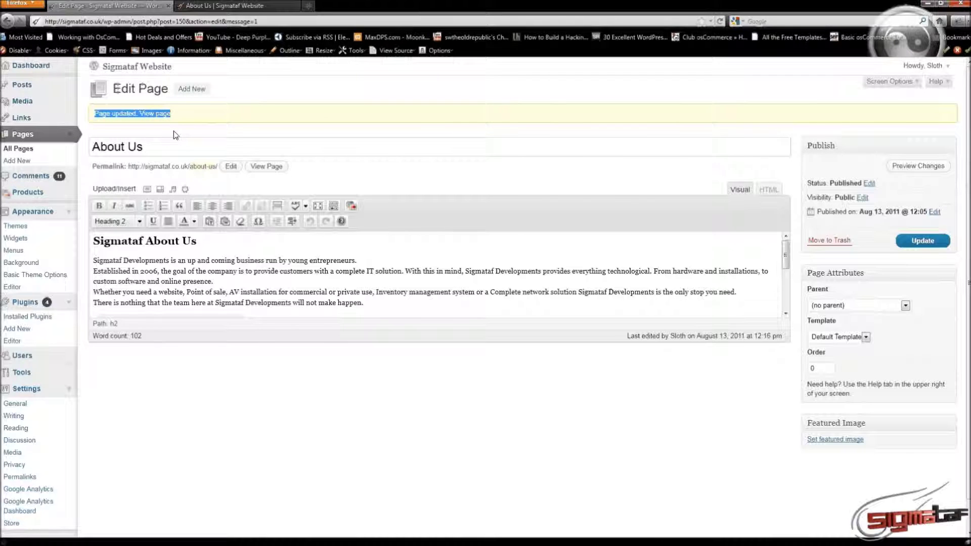
pyautogui.click(201, 135)
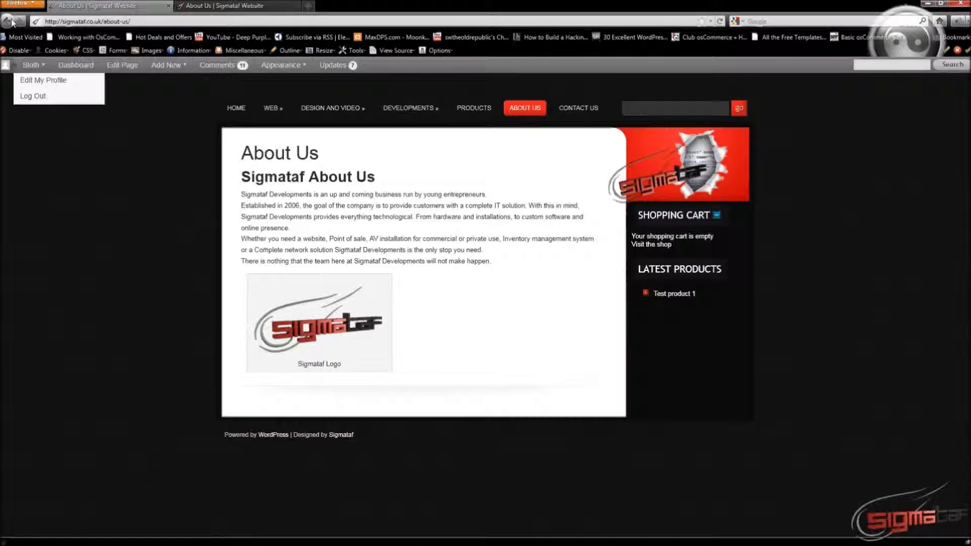
pyautogui.click(11, 22)
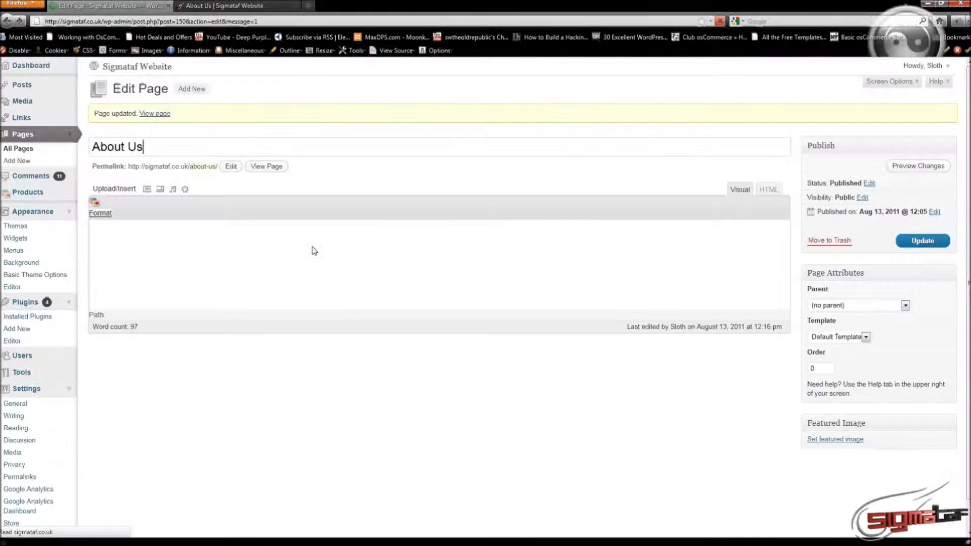